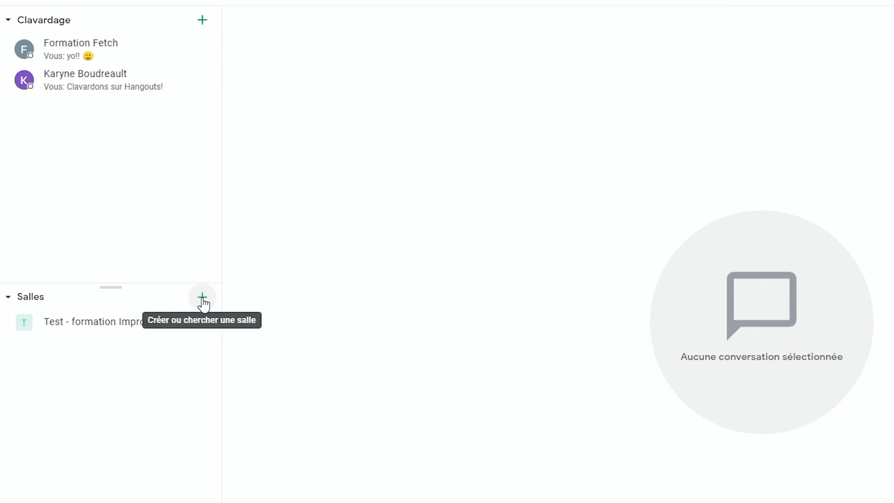
# - Create a room named "Projet lancement site web" with the two suggested colleagues as members, leaving threaded replies and external access off
pyautogui.click(203, 299)
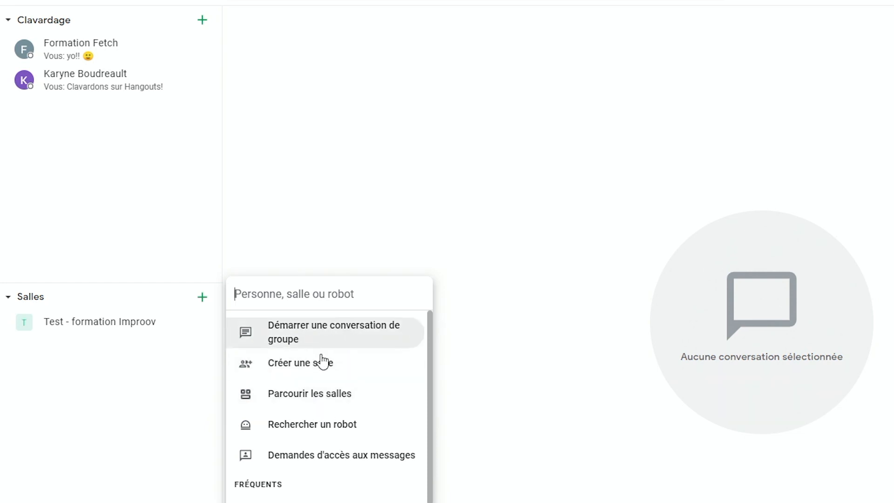
pyautogui.click(338, 368)
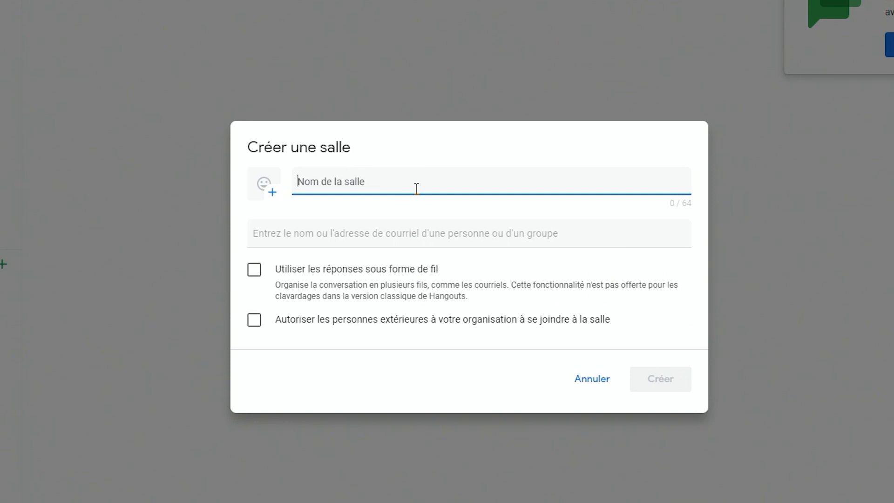
pyautogui.write('Projet lancement site web')
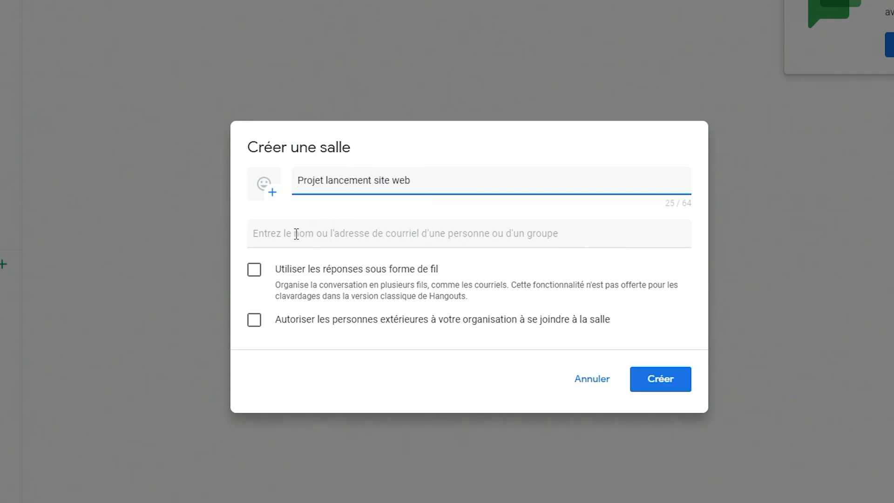
pyautogui.click(296, 234)
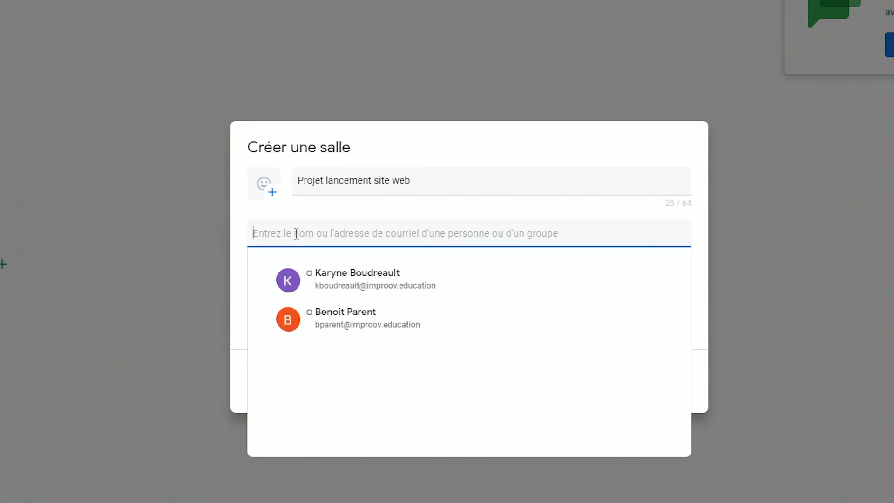
pyautogui.click(366, 327)
pyautogui.click(361, 282)
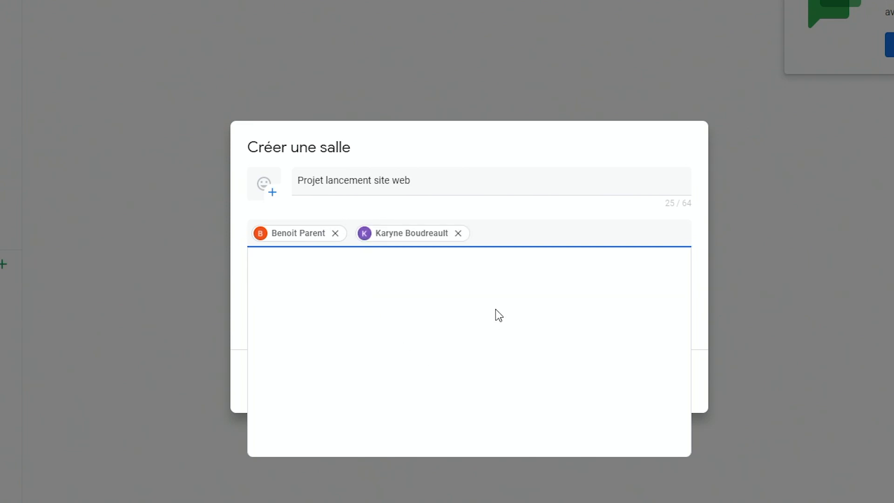
pyautogui.click(588, 220)
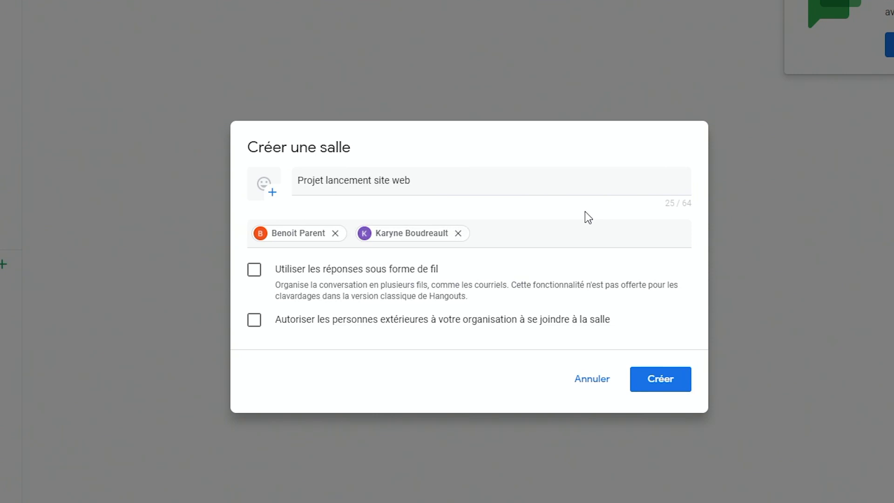
pyautogui.click(660, 377)
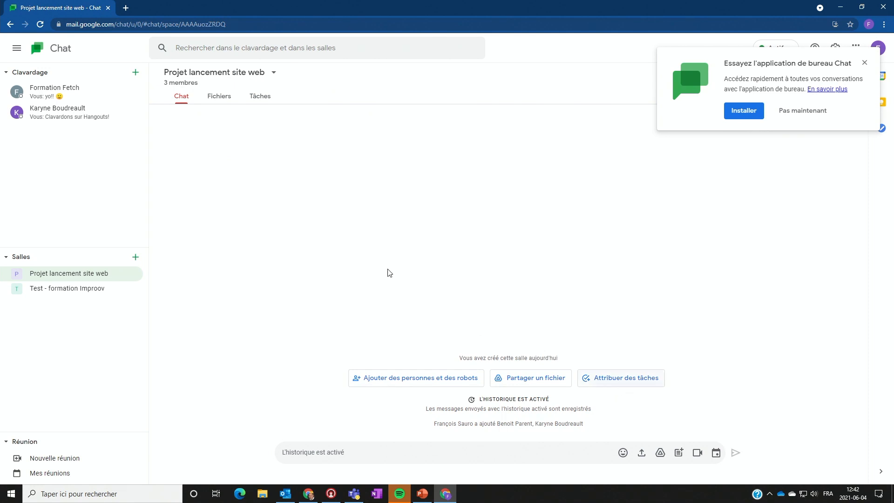
# - Share the Drive file "Document sans titre" in the room, giving its members Commentaire access
pyautogui.click(218, 97)
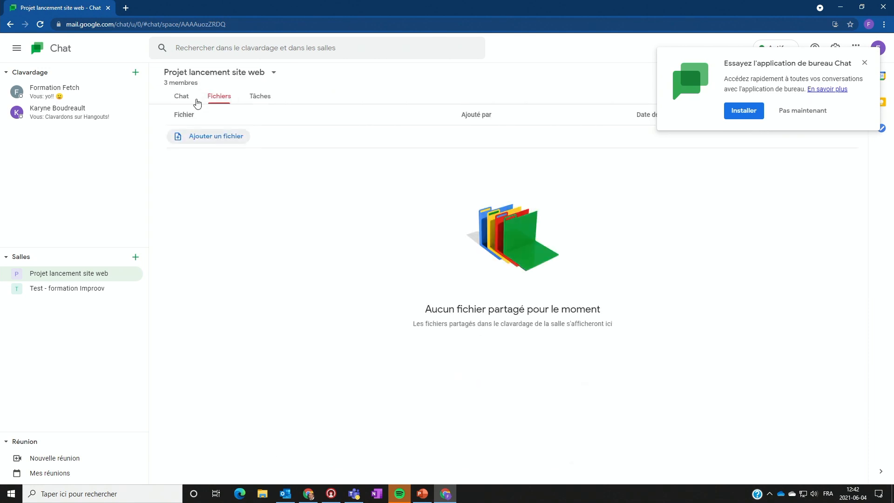
pyautogui.click(221, 139)
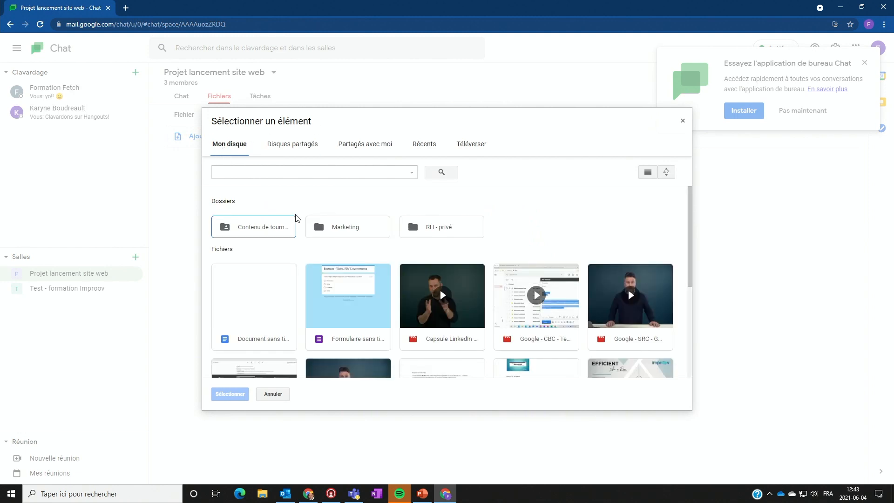
pyautogui.click(306, 301)
pyautogui.click(243, 309)
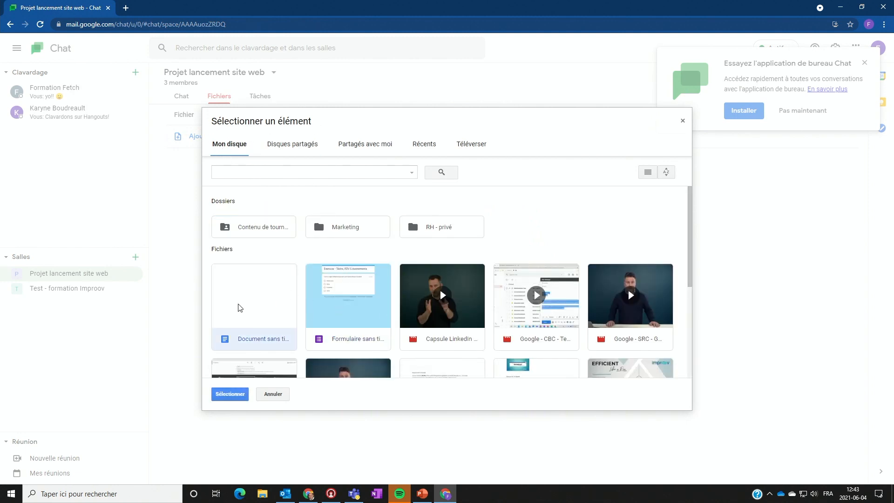
pyautogui.click(230, 393)
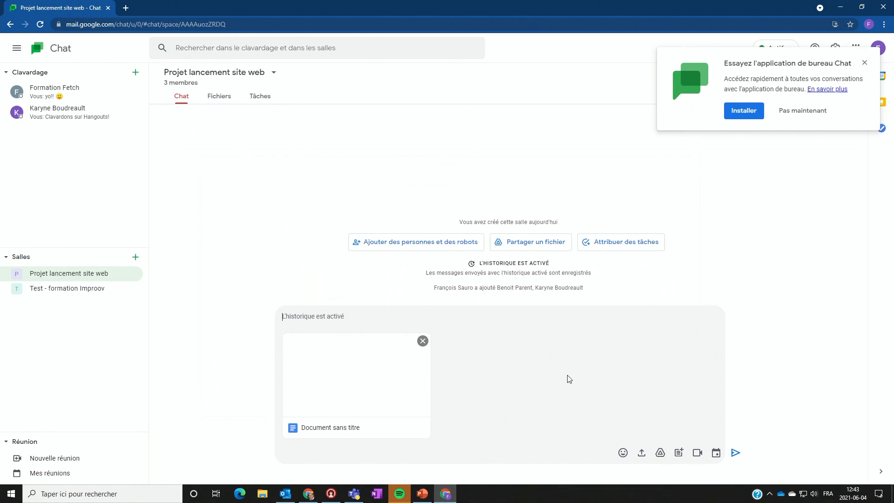
pyautogui.click(735, 452)
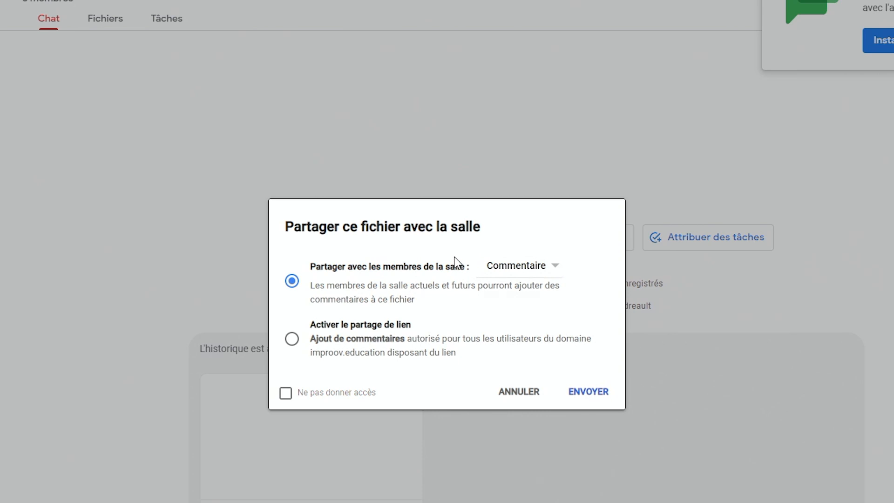
pyautogui.click(598, 394)
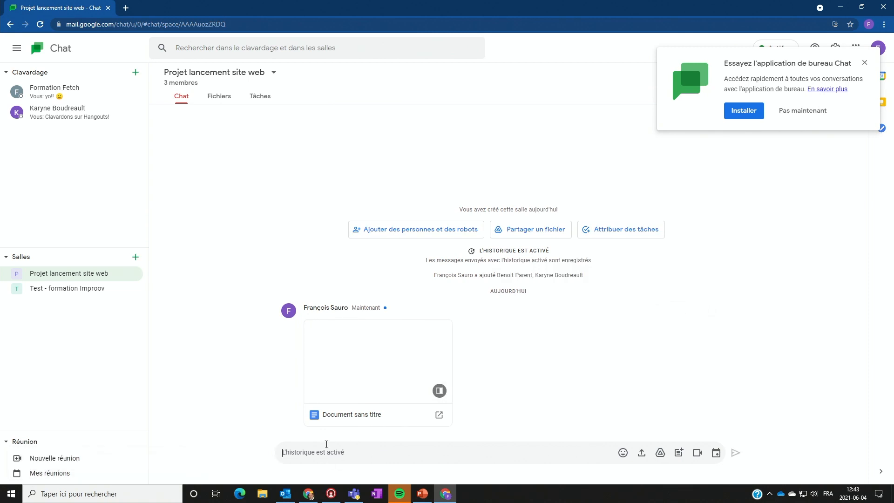
# - Send the message "Salut groupe!" in the room's conversation
pyautogui.write('Salut groupe!')
pyautogui.press('Return')
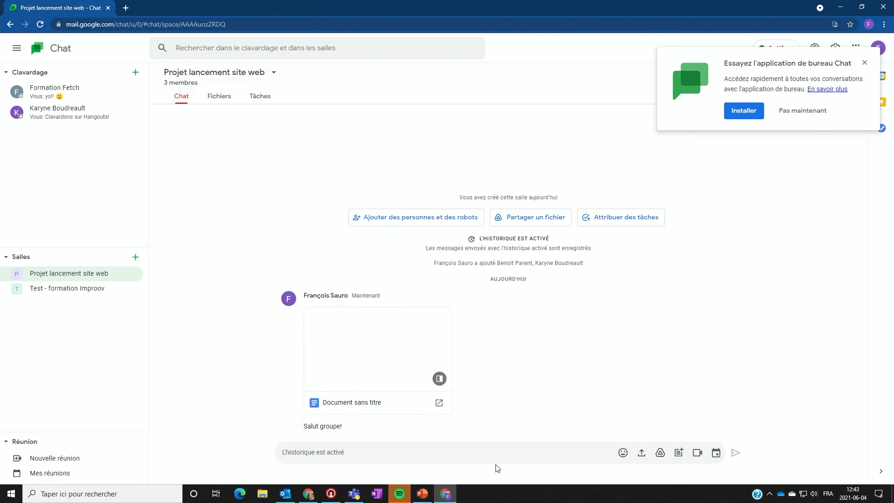
pyautogui.click(622, 452)
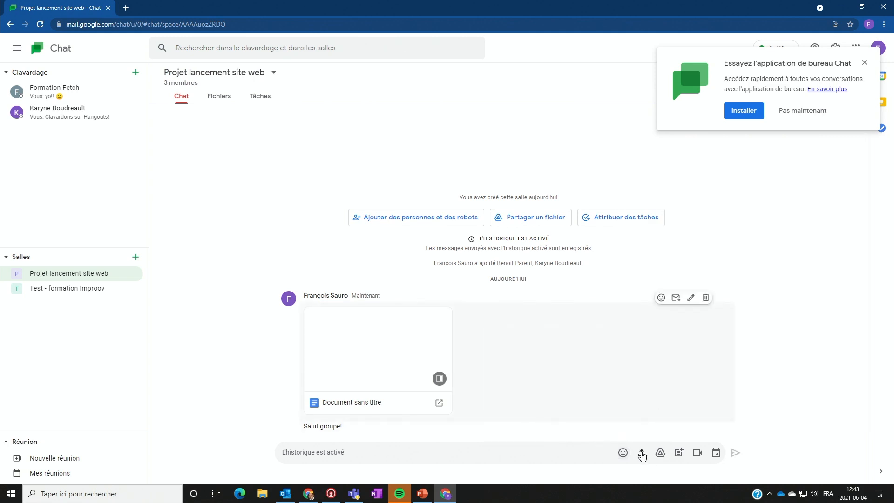
pyautogui.click(640, 454)
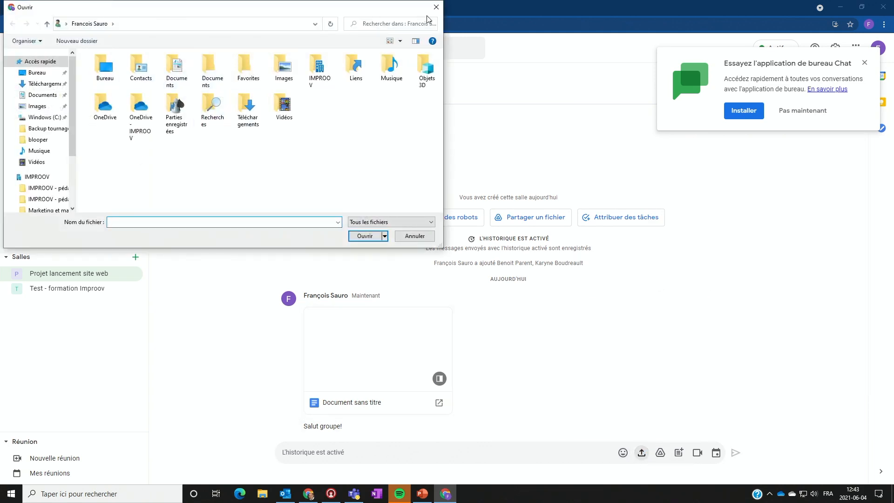
pyautogui.click(436, 7)
pyautogui.click(660, 453)
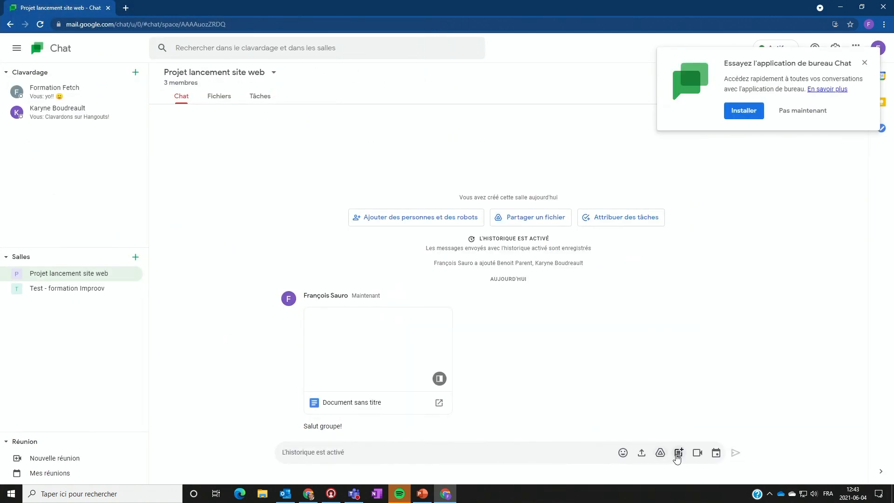
# - Create a new Google Documents file named "PRocédure de modification" and share it in the room
pyautogui.click(680, 454)
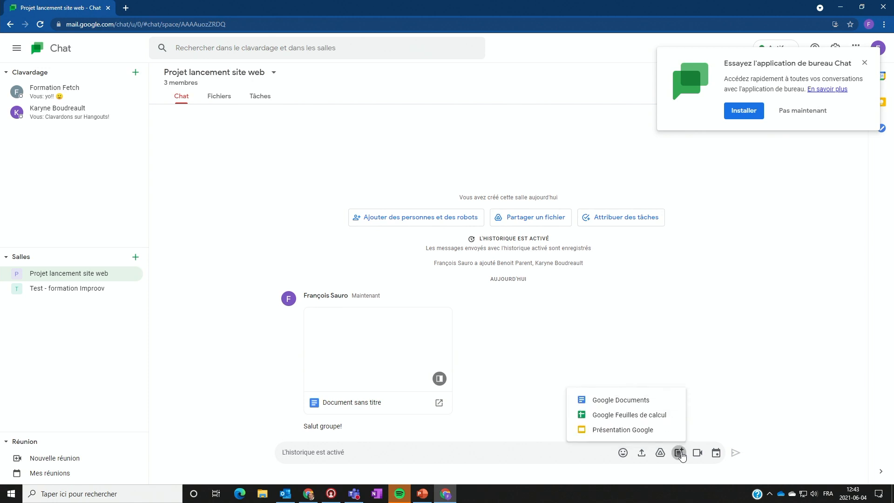
pyautogui.click(631, 403)
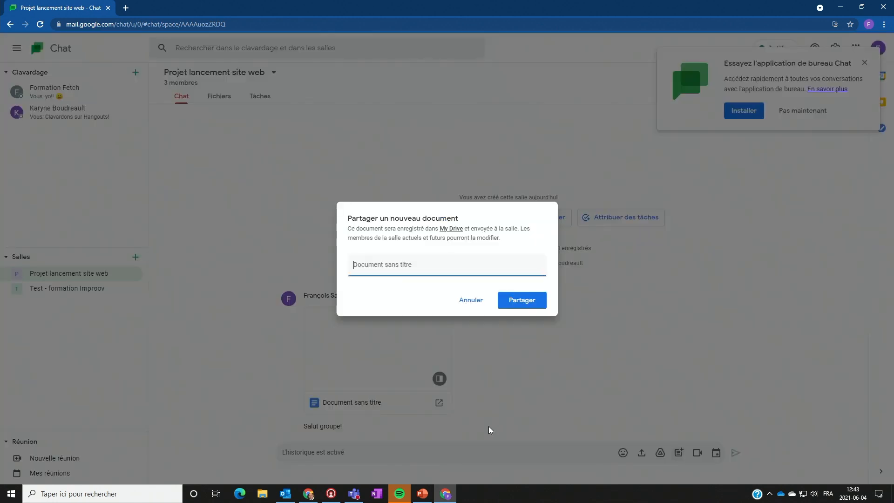
pyautogui.write('PRocédure de modification')
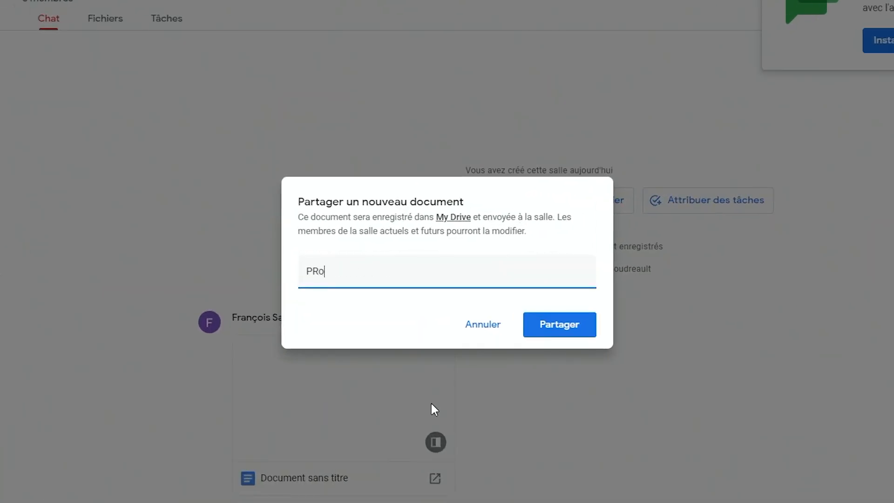
pyautogui.click(565, 329)
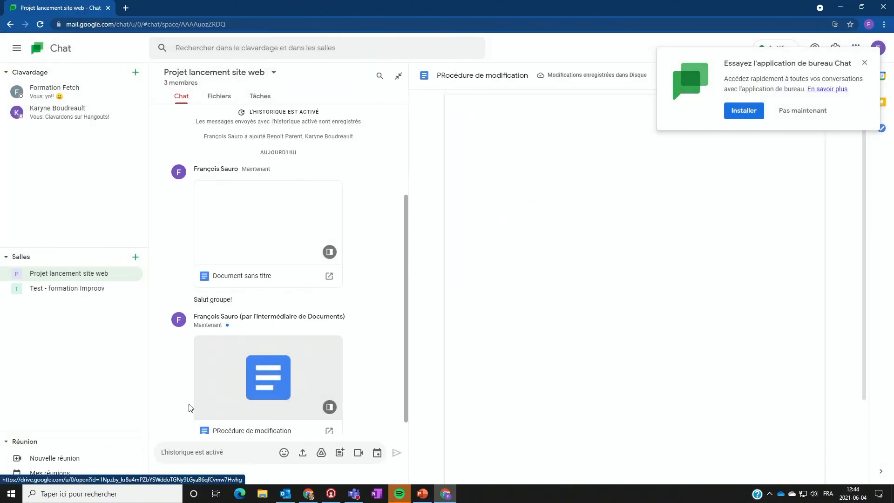
# - Dismiss the desktop app offer and write "C'est super!" in the new document, checking the available editing modes
pyautogui.click(864, 62)
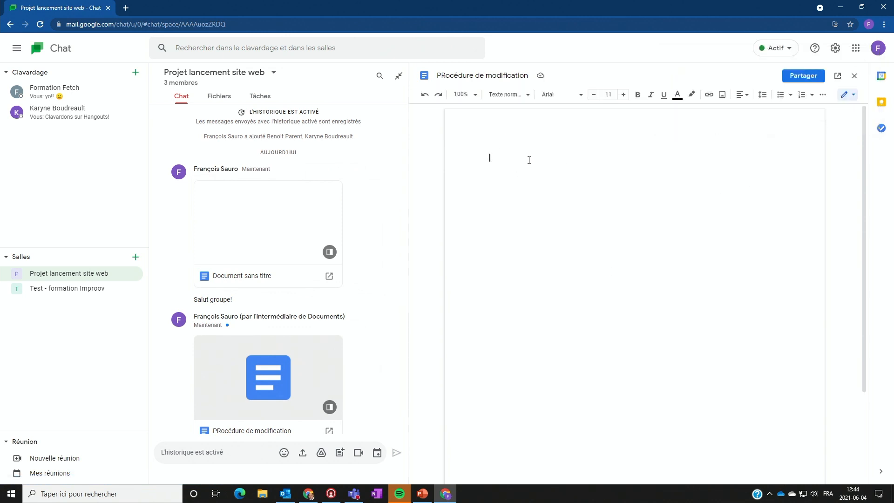
pyautogui.write("C'est super!")
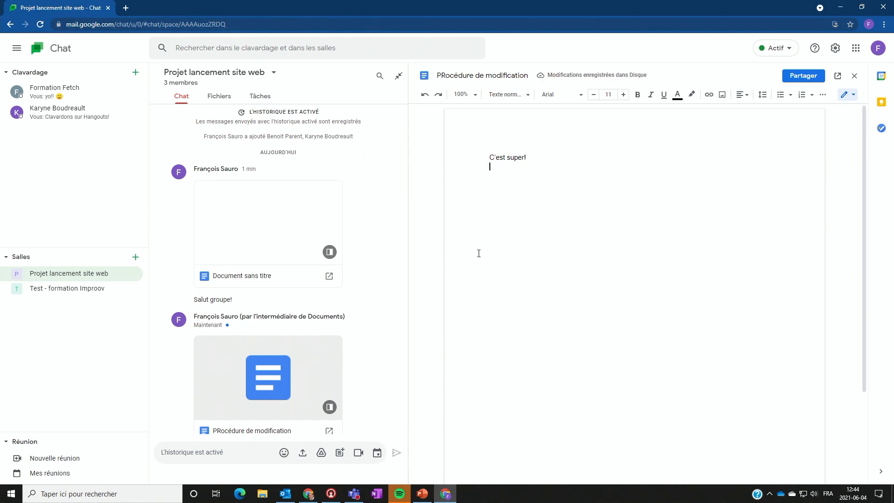
pyautogui.click(850, 97)
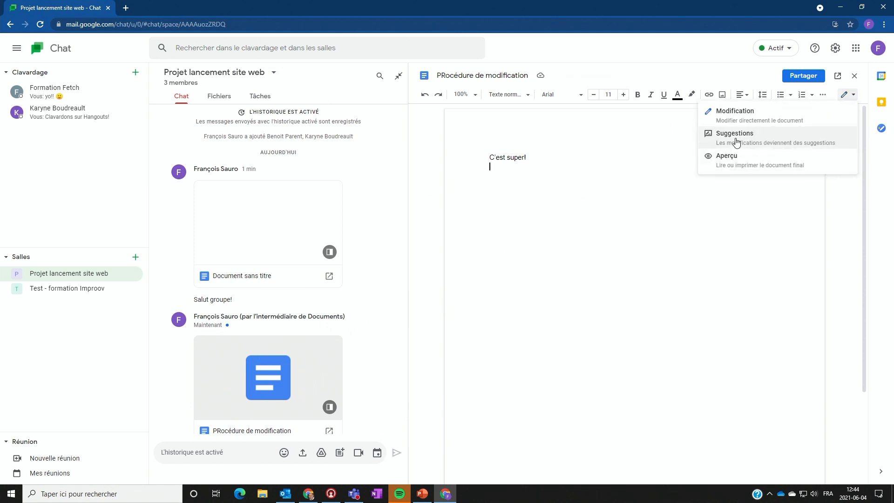
pyautogui.click(576, 195)
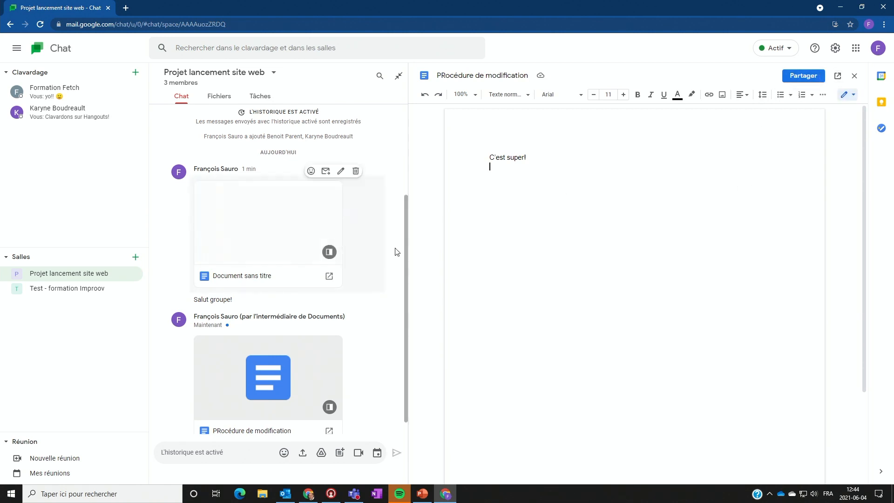
# - Schedule a room event for Friday, June 4, 2:45pm to 3:45pm, send the invitations and share it in the conversation
pyautogui.scroll(-1, 393, 339)
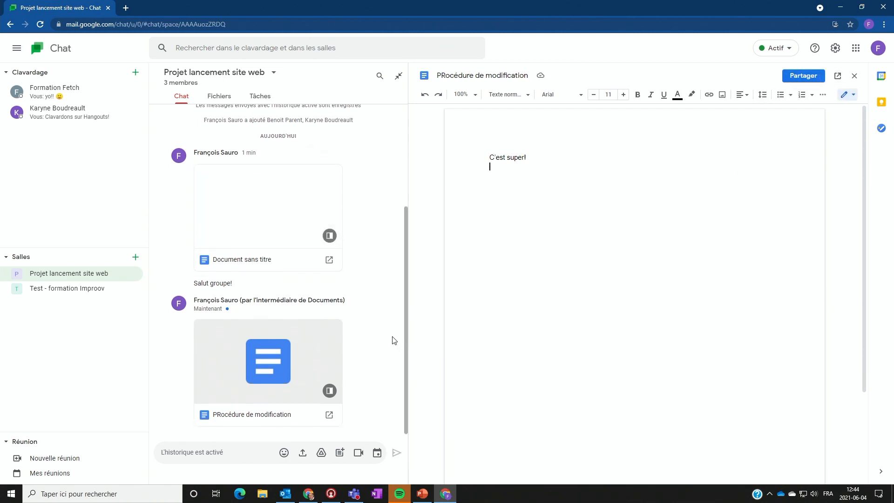
pyautogui.click(377, 454)
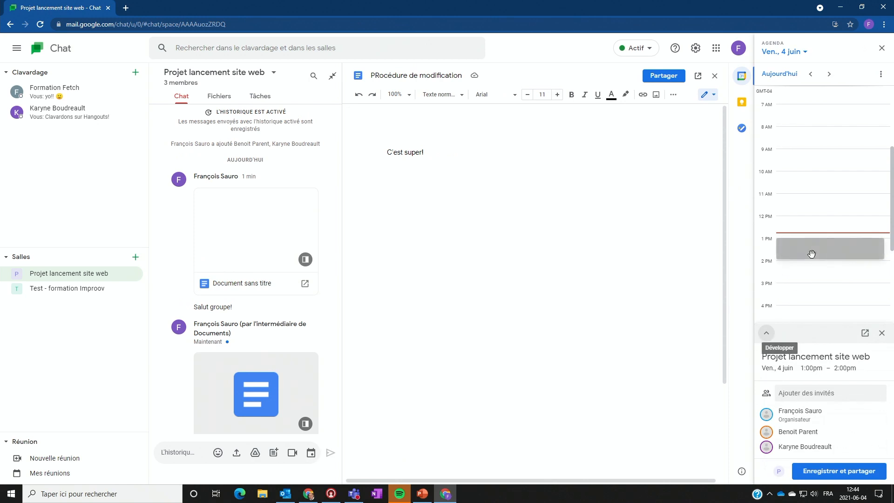
pyautogui.moveTo(810, 251); pyautogui.dragTo(818, 295)
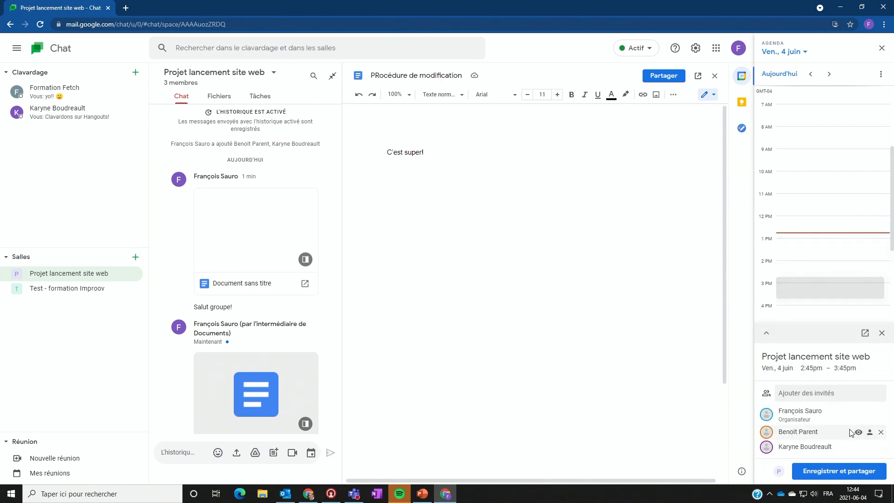
pyautogui.click(819, 472)
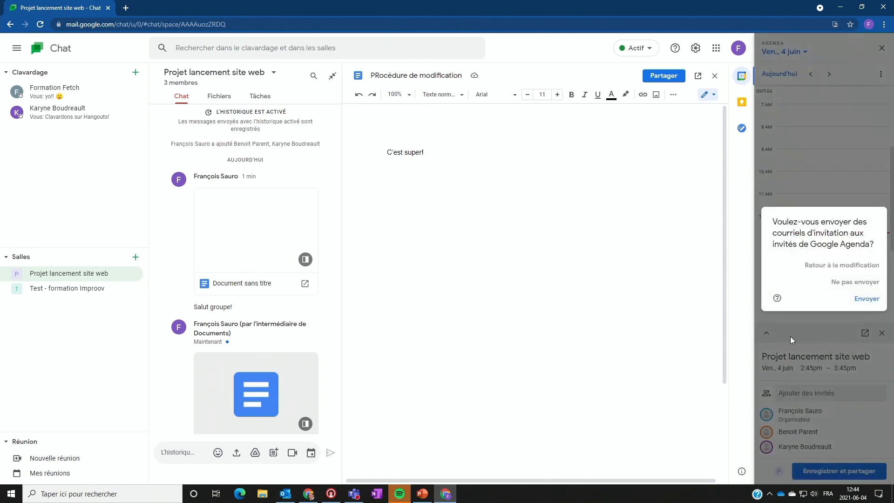
pyautogui.click(864, 300)
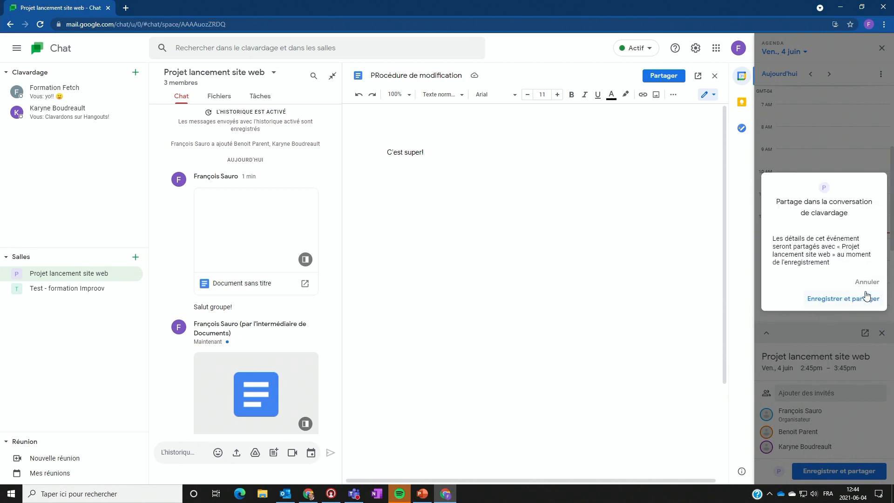
pyautogui.click(855, 305)
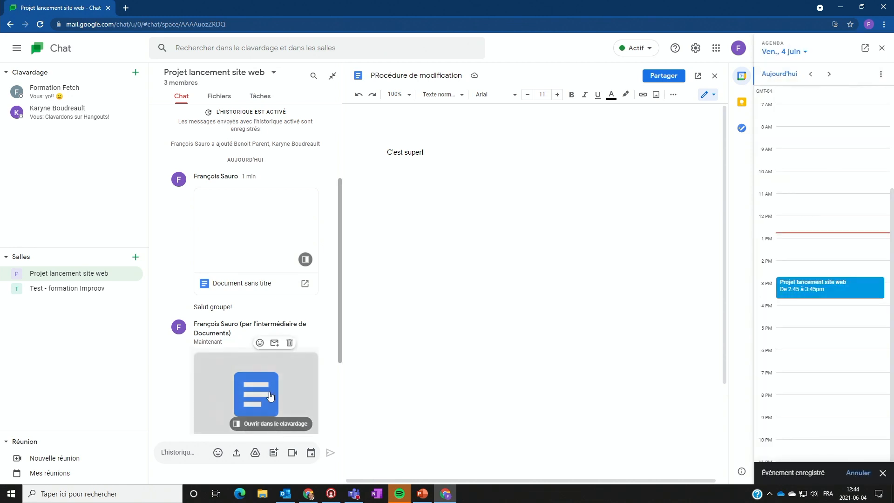
# - Check the room's shared files, and open its task list with the "PRocédure de modification" document closed
pyautogui.scroll(3, 249, 407)
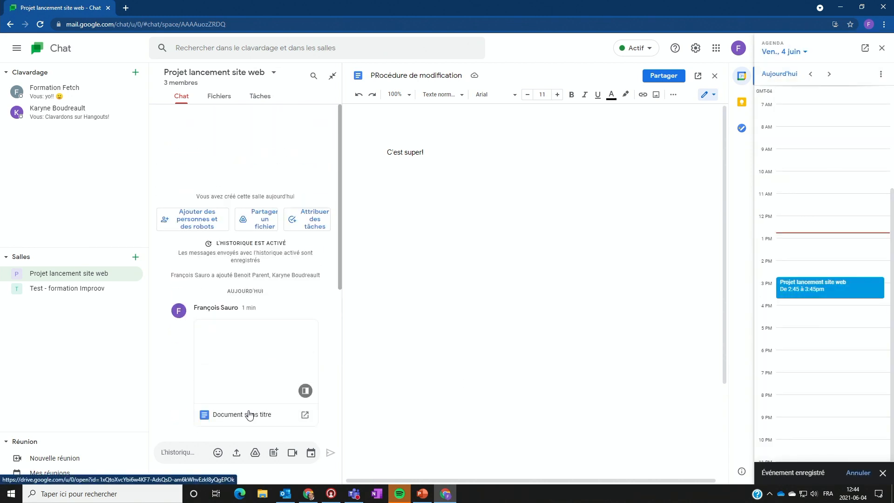
pyautogui.click(221, 99)
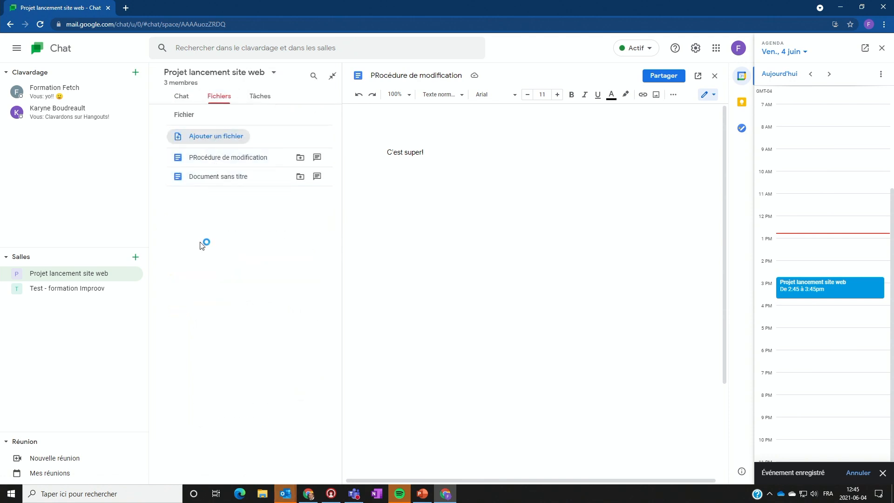
pyautogui.click(262, 97)
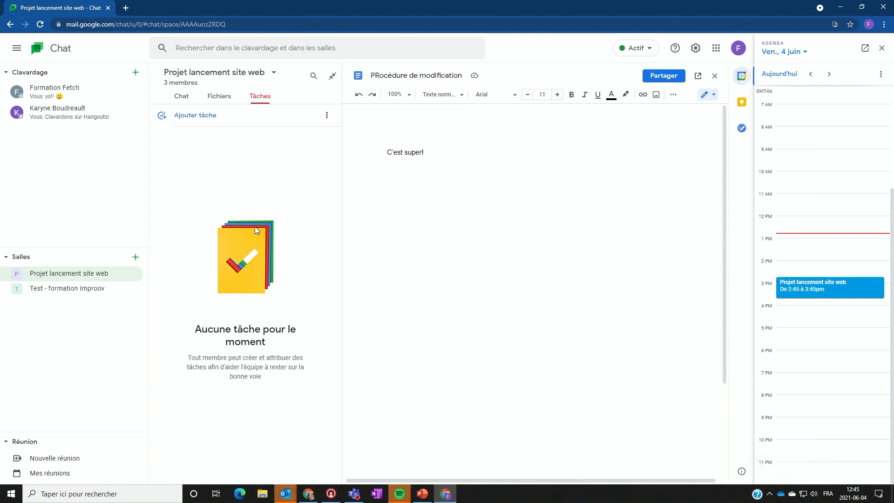
pyautogui.click(714, 75)
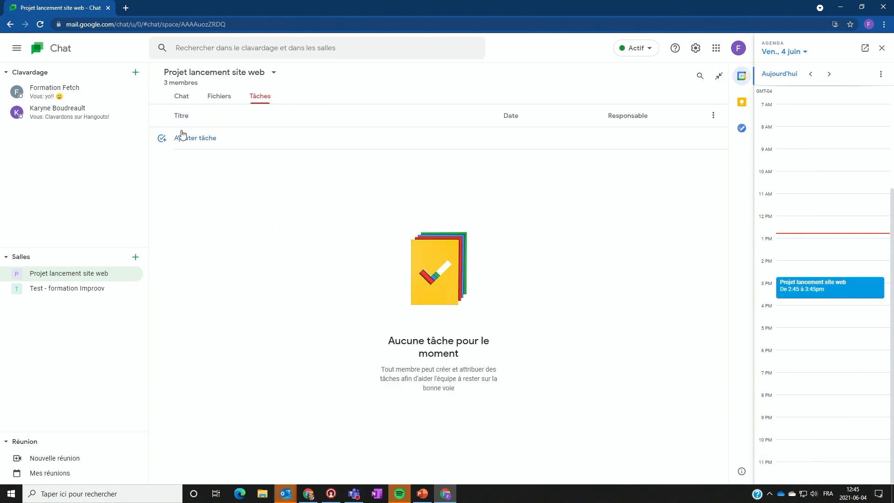
# - Add a room task titled as a call to the named contact "concernant les autorisations" and assign it to your own account
pyautogui.click(195, 140)
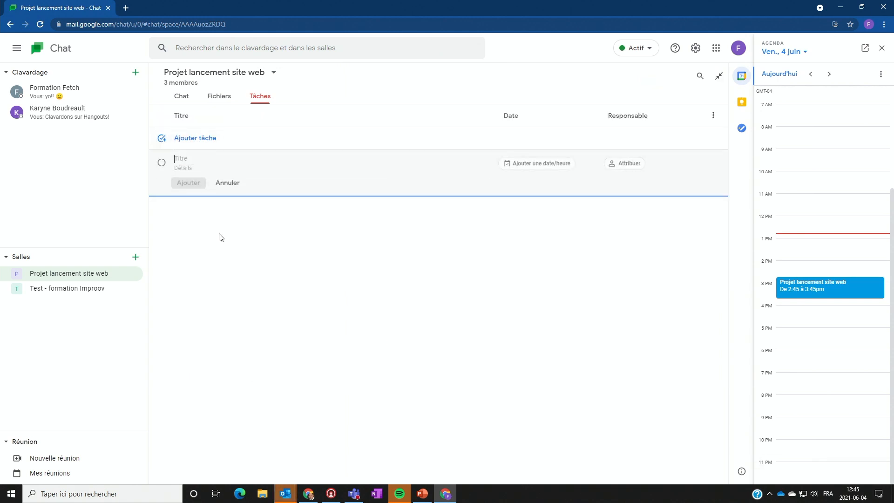
pyautogui.write('Appel Dani')
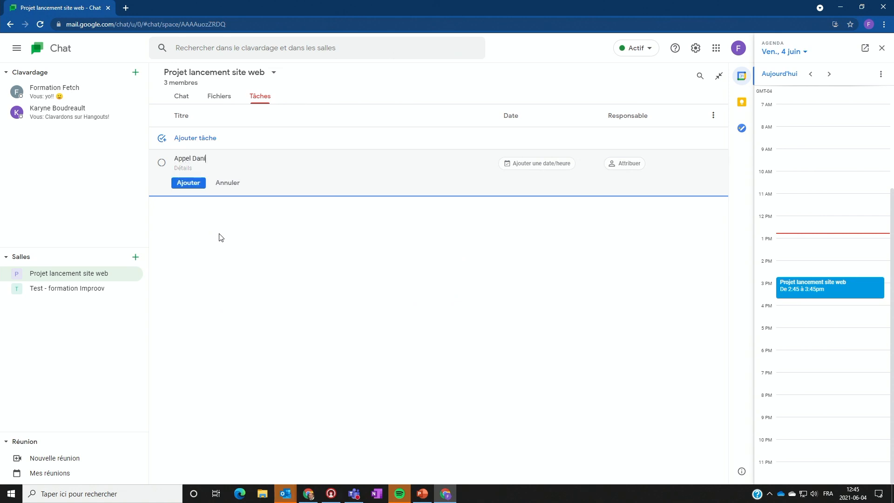
pyautogui.write('el concernant les autorisations')
pyautogui.click(624, 163)
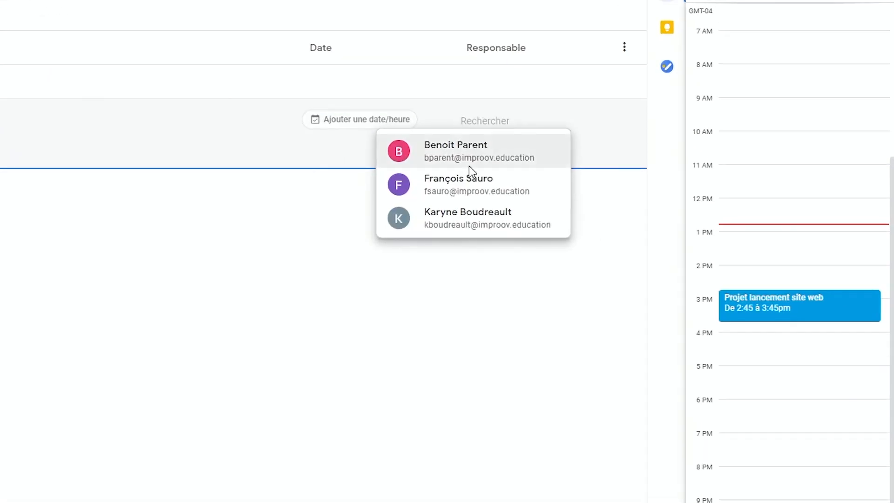
pyautogui.click(455, 192)
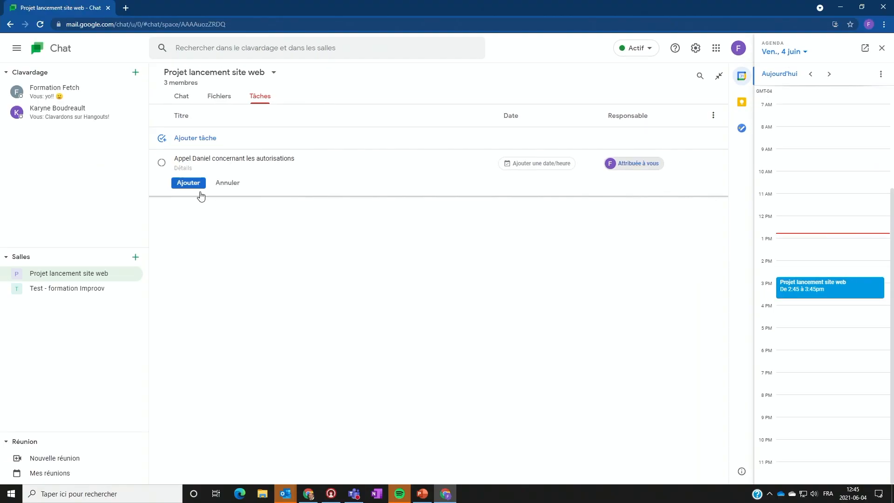
pyautogui.click(188, 182)
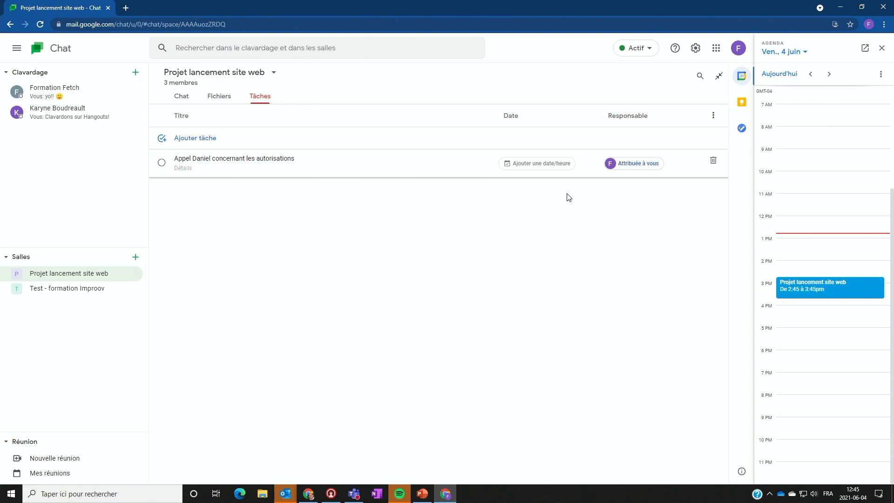
# - Open Gmail in a new browser tab, display the personal task list and follow the authorizations task's room link
pyautogui.click(130, 8)
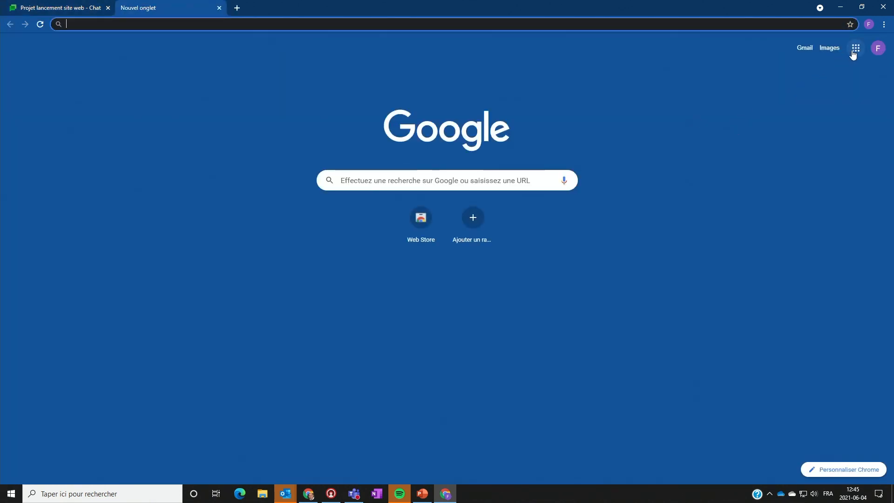
pyautogui.click(854, 53)
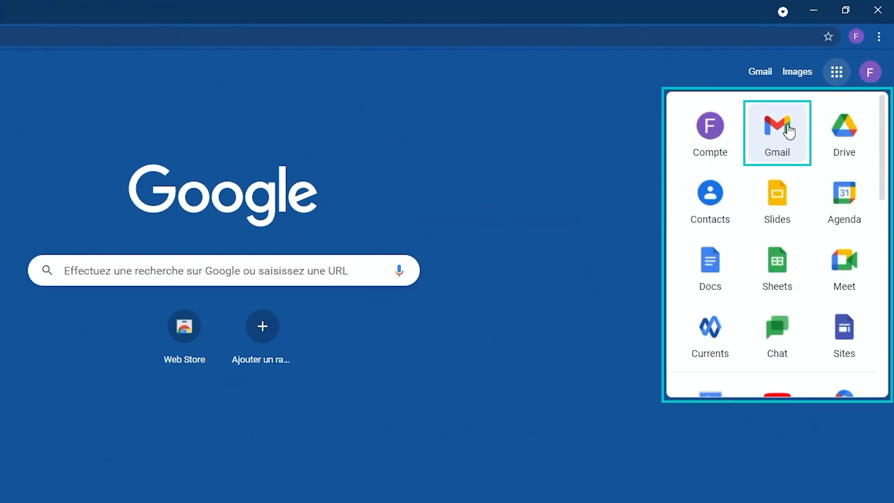
pyautogui.click(788, 132)
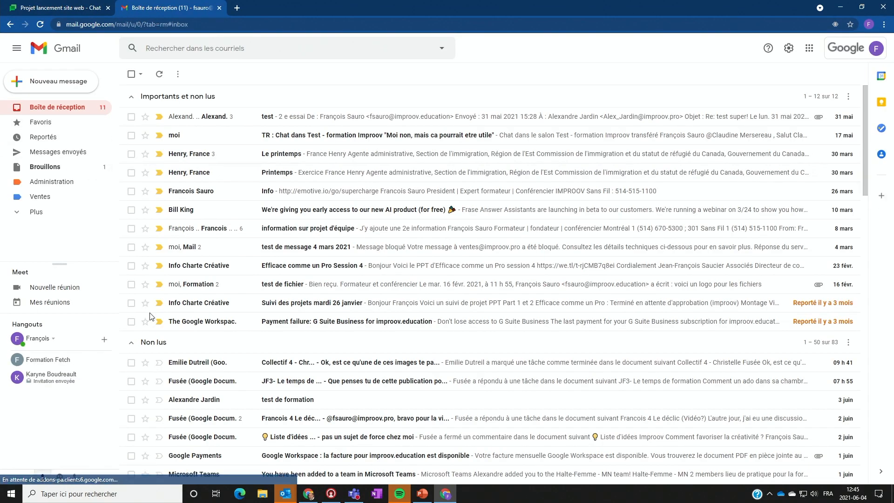
pyautogui.click(881, 128)
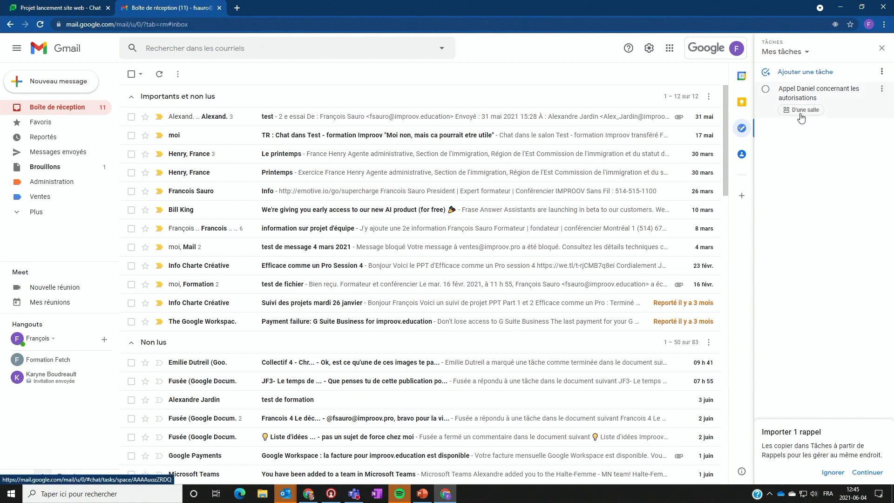
pyautogui.click(801, 114)
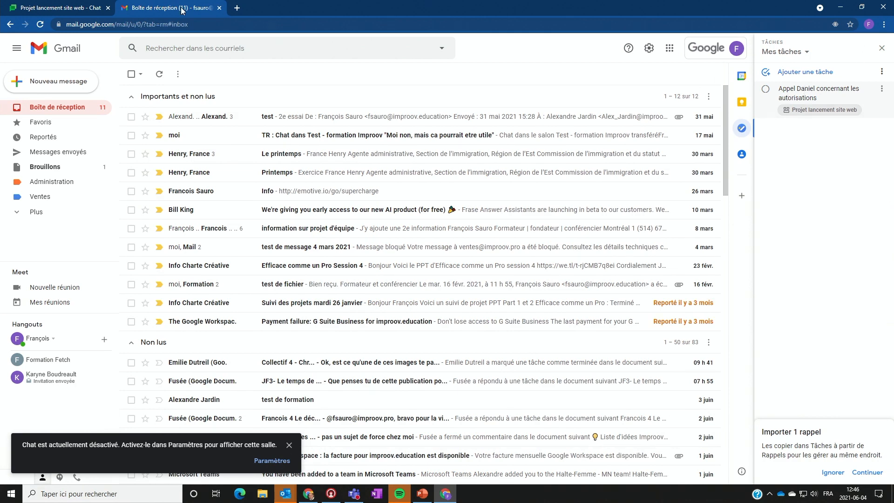
# - Return to the "Projet lancement site web" room in Google Chat and review its files, tasks and conversation
pyautogui.click(55, 11)
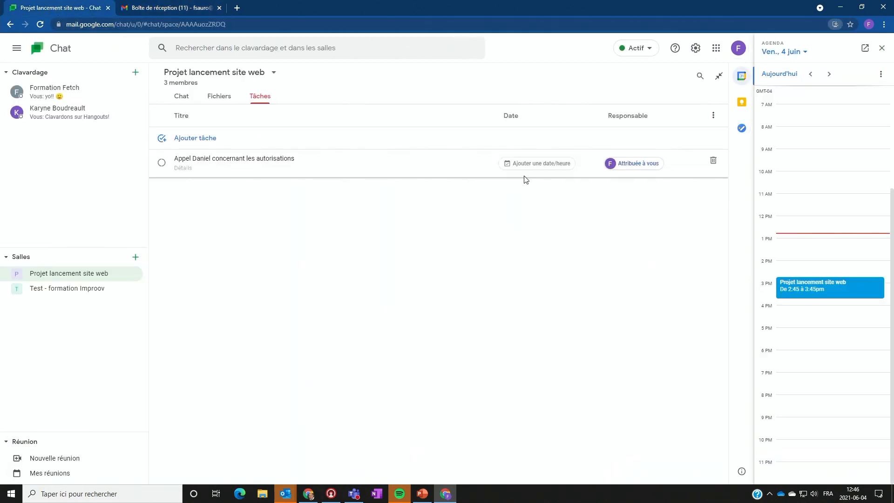
pyautogui.click(228, 100)
pyautogui.click(260, 96)
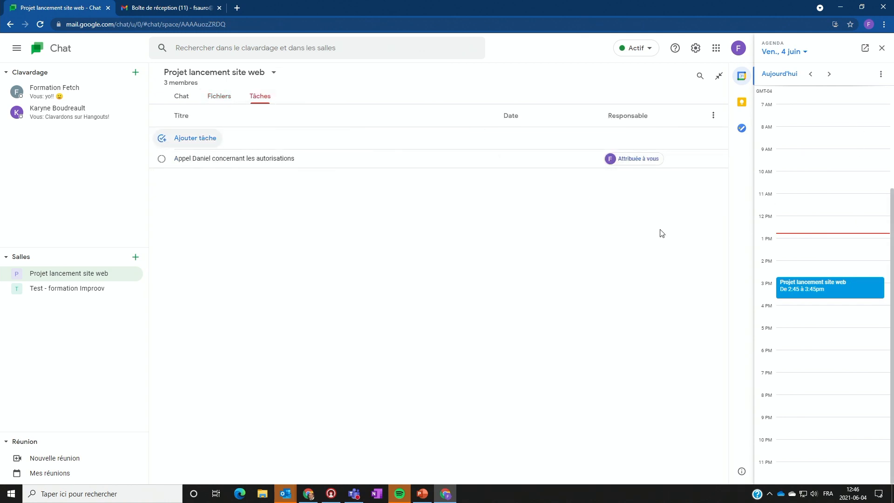
pyautogui.click(218, 97)
pyautogui.click(182, 97)
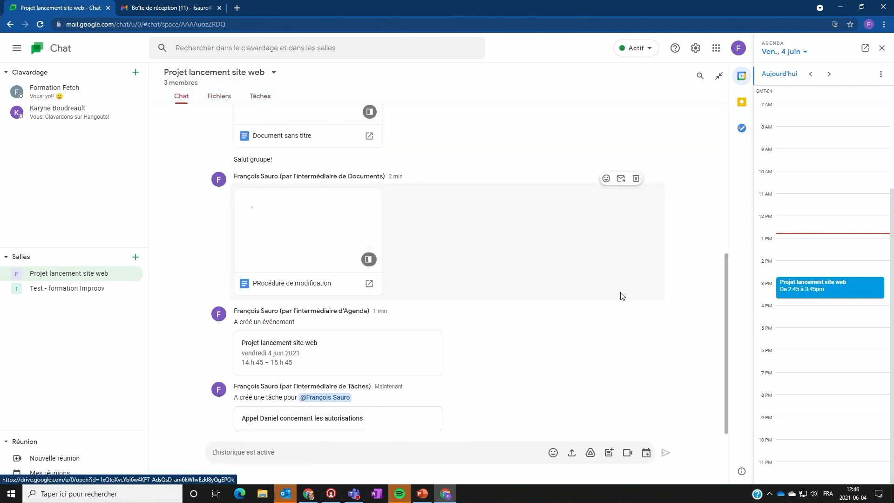